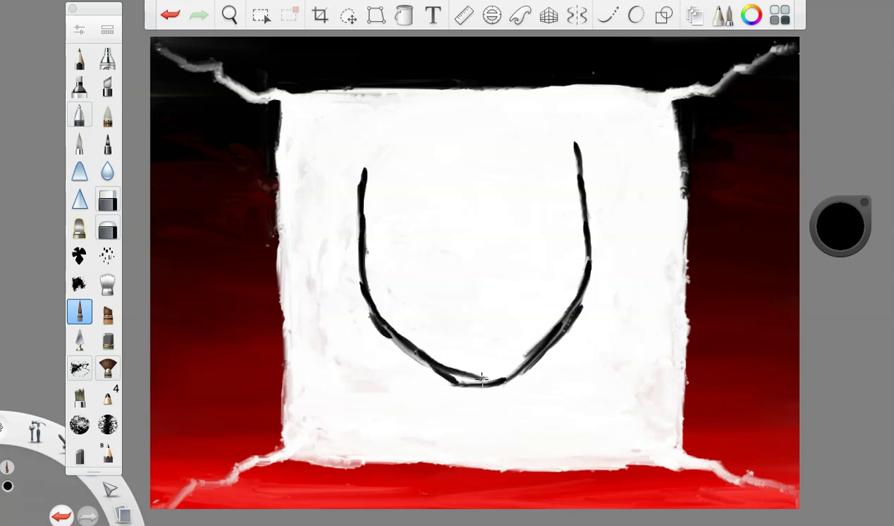
- Outline the head in black with a rounded crown and narrow chin, and add two neck lines below it
{"action": "mouse_move", "coordinate": [361, 212]}
{"action": "left_mouse_down"}
{"action": "mouse_move", "coordinate": [366, 150]}
{"action": "mouse_move", "coordinate": [398, 108]}
{"action": "mouse_move", "coordinate": [389, 113]}
{"action": "mouse_move", "coordinate": [503, 106]}
{"action": "mouse_move", "coordinate": [578, 162]}
{"action": "left_mouse_up"}
{"action": "left_click_drag", "start_coordinate": [534, 120], "coordinate": [573, 146]}
{"action": "mouse_move", "coordinate": [488, 103]}
{"action": "left_mouse_down"}
{"action": "mouse_move", "coordinate": [387, 122]}
{"action": "mouse_move", "coordinate": [364, 155]}
{"action": "left_mouse_up"}
{"action": "left_click_drag", "start_coordinate": [393, 121], "coordinate": [405, 104]}
{"action": "mouse_move", "coordinate": [363, 224]}
{"action": "left_mouse_down"}
{"action": "mouse_move", "coordinate": [368, 298]}
{"action": "mouse_move", "coordinate": [415, 357]}
{"action": "mouse_move", "coordinate": [403, 349]}
{"action": "mouse_move", "coordinate": [468, 382]}
{"action": "mouse_move", "coordinate": [500, 383]}
{"action": "mouse_move", "coordinate": [546, 344]}
{"action": "mouse_move", "coordinate": [521, 384]}
{"action": "left_mouse_up"}
{"action": "mouse_move", "coordinate": [380, 327]}
{"action": "left_mouse_down"}
{"action": "mouse_move", "coordinate": [412, 357]}
{"action": "mouse_move", "coordinate": [440, 429]}
{"action": "left_mouse_up"}
{"action": "mouse_move", "coordinate": [575, 306]}
{"action": "left_mouse_down"}
{"action": "mouse_move", "coordinate": [544, 376]}
{"action": "mouse_move", "coordinate": [537, 444]}
{"action": "left_mouse_up"}
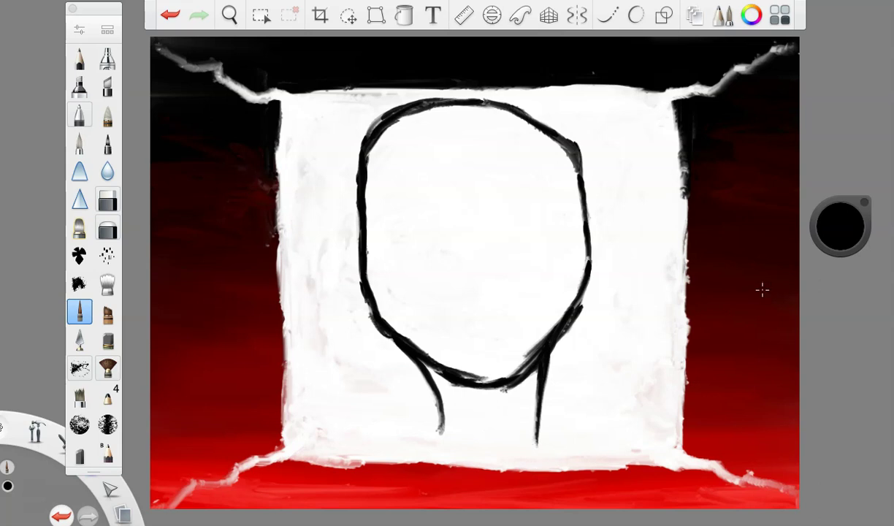
- Draw a large black spiral mouth coiling inward across the lower half of the face
{"action": "mouse_move", "coordinate": [371, 310]}
{"action": "left_mouse_down"}
{"action": "mouse_move", "coordinate": [367, 266]}
{"action": "mouse_move", "coordinate": [405, 226]}
{"action": "mouse_move", "coordinate": [489, 215]}
{"action": "left_mouse_up"}
{"action": "mouse_move", "coordinate": [424, 215]}
{"action": "left_mouse_down"}
{"action": "mouse_move", "coordinate": [528, 245]}
{"action": "mouse_move", "coordinate": [539, 303]}
{"action": "mouse_move", "coordinate": [405, 314]}
{"action": "mouse_move", "coordinate": [541, 271]}
{"action": "left_mouse_up"}
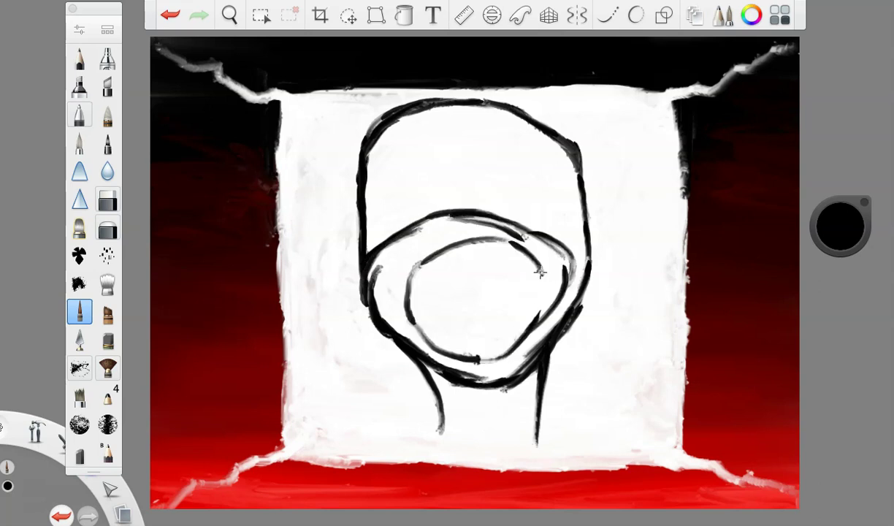
{"action": "left_click", "coordinate": [174, 17]}
{"action": "left_click", "coordinate": [174, 18]}
{"action": "mouse_move", "coordinate": [365, 292]}
{"action": "left_mouse_down"}
{"action": "mouse_move", "coordinate": [454, 215]}
{"action": "mouse_move", "coordinate": [493, 220]}
{"action": "mouse_move", "coordinate": [549, 254]}
{"action": "mouse_move", "coordinate": [558, 304]}
{"action": "mouse_move", "coordinate": [508, 349]}
{"action": "mouse_move", "coordinate": [479, 355]}
{"action": "mouse_move", "coordinate": [422, 344]}
{"action": "mouse_move", "coordinate": [509, 343]}
{"action": "left_mouse_up"}
{"action": "mouse_move", "coordinate": [409, 254]}
{"action": "left_mouse_down"}
{"action": "mouse_move", "coordinate": [400, 314]}
{"action": "mouse_move", "coordinate": [433, 343]}
{"action": "left_mouse_up"}
{"action": "mouse_move", "coordinate": [420, 257]}
{"action": "left_mouse_down"}
{"action": "mouse_move", "coordinate": [446, 245]}
{"action": "mouse_move", "coordinate": [516, 272]}
{"action": "mouse_move", "coordinate": [470, 308]}
{"action": "left_mouse_up"}
{"action": "mouse_move", "coordinate": [520, 278]}
{"action": "left_mouse_down"}
{"action": "mouse_move", "coordinate": [507, 309]}
{"action": "mouse_move", "coordinate": [445, 317]}
{"action": "mouse_move", "coordinate": [446, 288]}
{"action": "mouse_move", "coordinate": [498, 287]}
{"action": "left_mouse_up"}
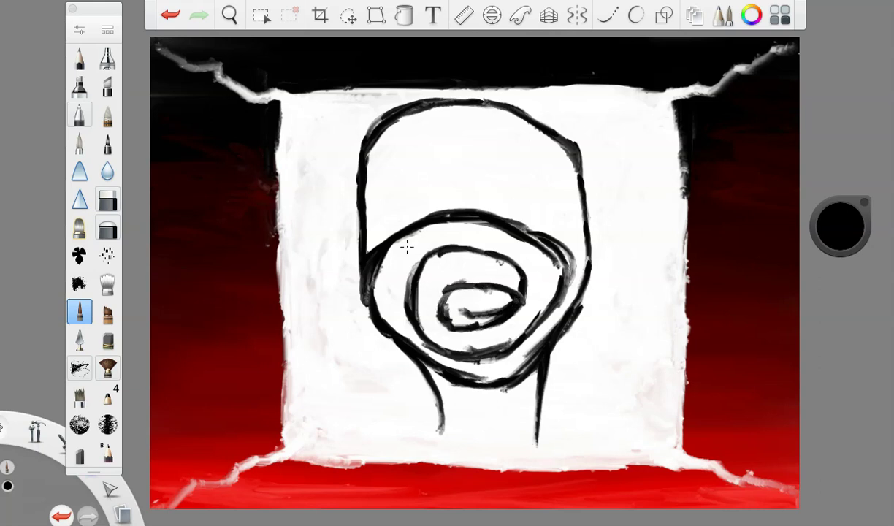
- Draw two large slanted eye sockets in black and close the outer end of the spiral near the chin
{"action": "mouse_move", "coordinate": [378, 168]}
{"action": "left_mouse_down"}
{"action": "mouse_move", "coordinate": [456, 148]}
{"action": "mouse_move", "coordinate": [448, 142]}
{"action": "mouse_move", "coordinate": [445, 189]}
{"action": "mouse_move", "coordinate": [388, 212]}
{"action": "mouse_move", "coordinate": [363, 252]}
{"action": "left_mouse_up"}
{"action": "mouse_move", "coordinate": [582, 162]}
{"action": "left_mouse_down"}
{"action": "mouse_move", "coordinate": [513, 152]}
{"action": "mouse_move", "coordinate": [524, 201]}
{"action": "mouse_move", "coordinate": [574, 221]}
{"action": "mouse_move", "coordinate": [582, 278]}
{"action": "left_mouse_up"}
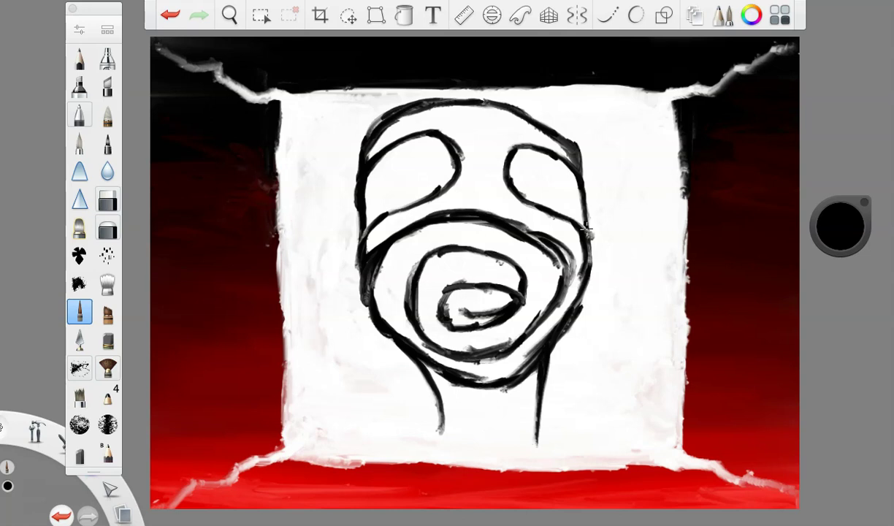
{"action": "mouse_move", "coordinate": [499, 353]}
{"action": "left_mouse_down"}
{"action": "mouse_move", "coordinate": [490, 367]}
{"action": "mouse_move", "coordinate": [547, 338]}
{"action": "left_mouse_up"}
{"action": "key", "text": "ctrl+z"}
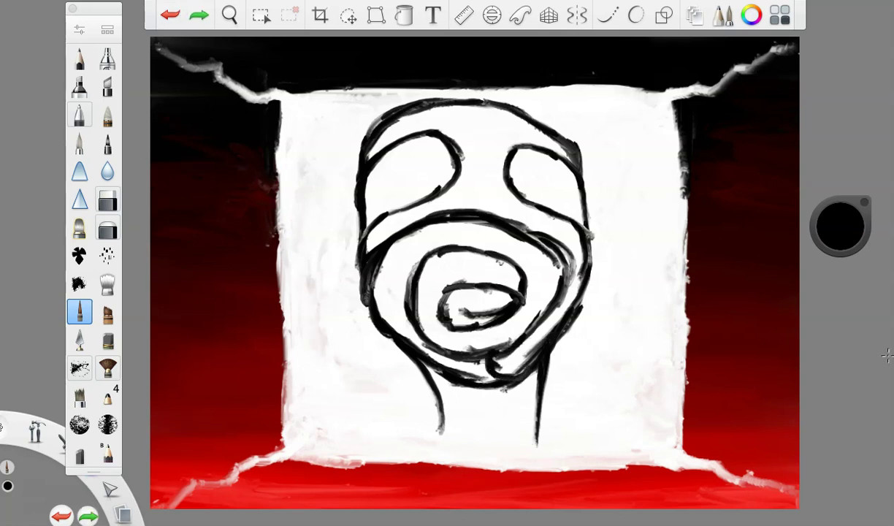
- Fill the band between the eyes and the spiral mouth down to the chin with dark reddish brown, using brush size 20.8
{"action": "left_click", "coordinate": [837, 234]}
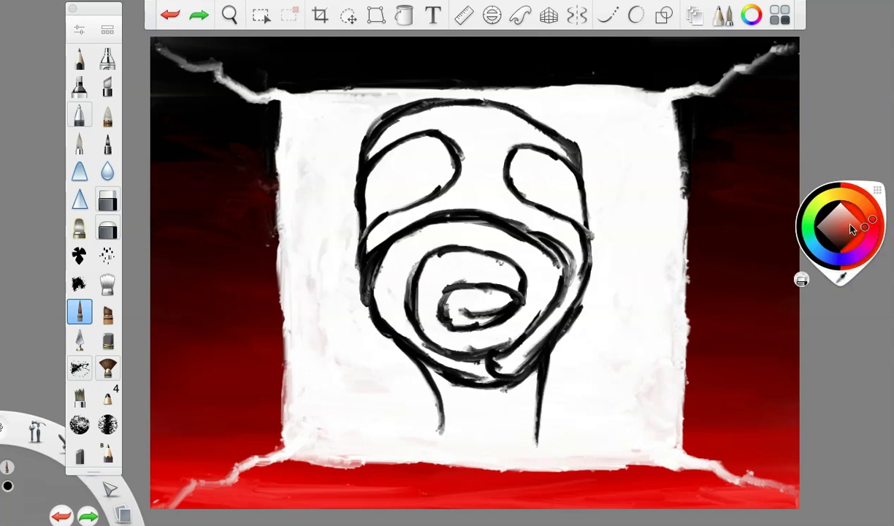
{"action": "left_click", "coordinate": [850, 229]}
{"action": "left_click", "coordinate": [855, 226]}
{"action": "left_click_drag", "start_coordinate": [837, 262], "coordinate": [836, 363]}
{"action": "left_click", "coordinate": [79, 29]}
{"action": "left_click_drag", "start_coordinate": [177, 242], "coordinate": [185, 241]}
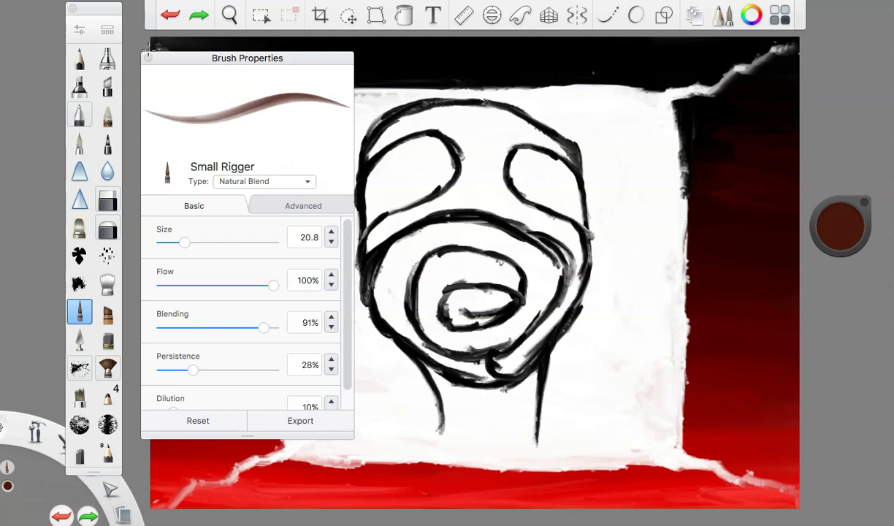
{"action": "left_click", "coordinate": [148, 58]}
{"action": "mouse_move", "coordinate": [392, 224]}
{"action": "left_mouse_down"}
{"action": "mouse_move", "coordinate": [370, 246]}
{"action": "mouse_move", "coordinate": [430, 198]}
{"action": "mouse_move", "coordinate": [376, 213]}
{"action": "mouse_move", "coordinate": [446, 194]}
{"action": "mouse_move", "coordinate": [524, 215]}
{"action": "mouse_move", "coordinate": [539, 254]}
{"action": "mouse_move", "coordinate": [511, 205]}
{"action": "mouse_move", "coordinate": [585, 253]}
{"action": "mouse_move", "coordinate": [515, 208]}
{"action": "mouse_move", "coordinate": [555, 259]}
{"action": "mouse_move", "coordinate": [530, 307]}
{"action": "mouse_move", "coordinate": [552, 310]}
{"action": "left_mouse_up"}
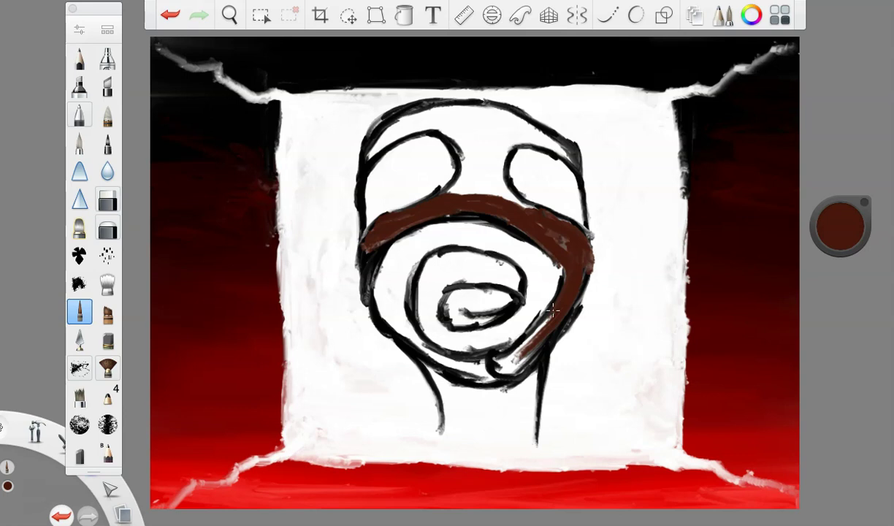
{"action": "mouse_move", "coordinate": [526, 303]}
{"action": "left_mouse_down"}
{"action": "mouse_move", "coordinate": [488, 357]}
{"action": "mouse_move", "coordinate": [549, 326]}
{"action": "left_mouse_up"}
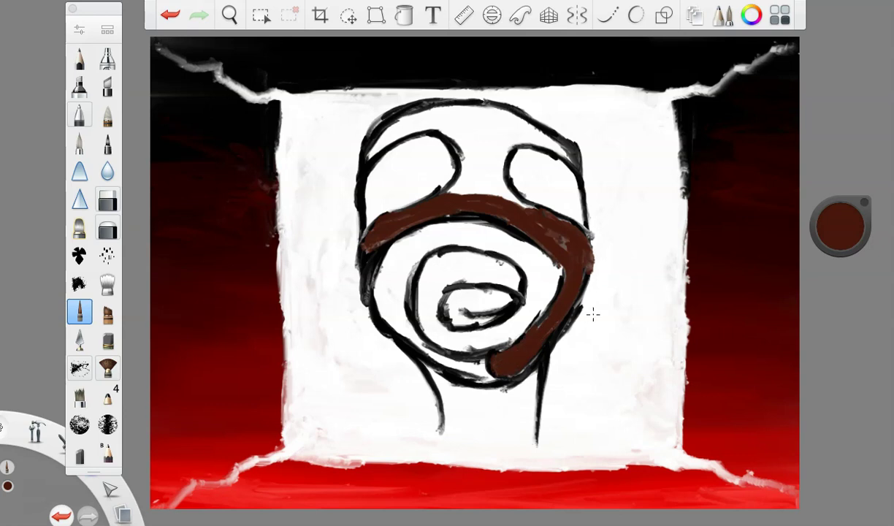
- Retrace the left cheek edge and the spiral mouth's lines in black with the Small Rigger brush at size 13.0
{"action": "mouse_move", "coordinate": [551, 226]}
{"action": "left_mouse_down"}
{"action": "mouse_move", "coordinate": [580, 257]}
{"action": "mouse_move", "coordinate": [511, 212]}
{"action": "left_mouse_up"}
{"action": "key", "text": "ctrl+z"}
{"action": "left_click_drag", "start_coordinate": [843, 220], "coordinate": [840, 262]}
{"action": "left_click", "coordinate": [76, 57]}
{"action": "left_click", "coordinate": [79, 306]}
{"action": "left_click", "coordinate": [76, 28]}
{"action": "left_click", "coordinate": [175, 244]}
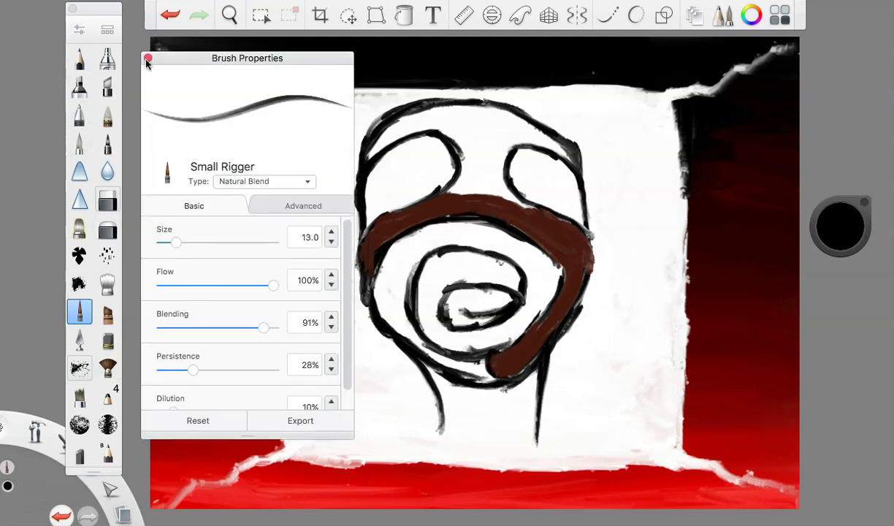
{"action": "left_click", "coordinate": [148, 58]}
{"action": "left_click", "coordinate": [170, 15]}
{"action": "left_click_drag", "start_coordinate": [359, 249], "coordinate": [365, 297]}
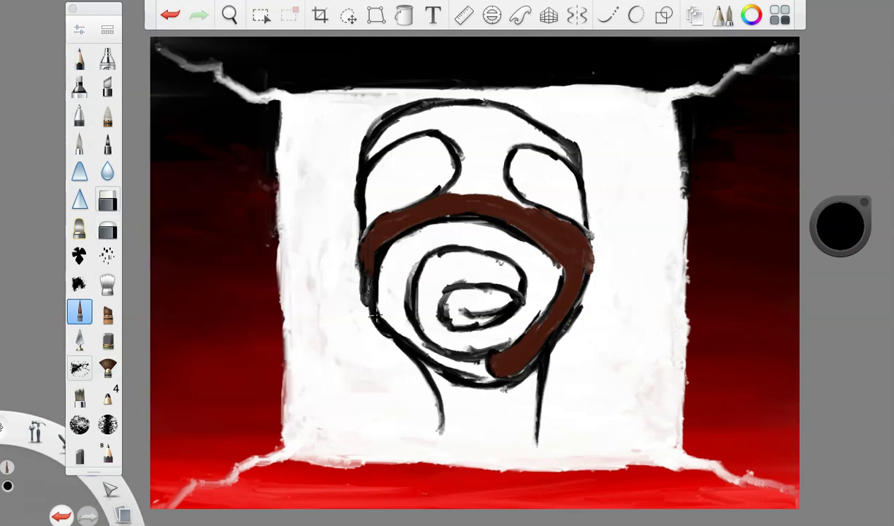
{"action": "mouse_move", "coordinate": [558, 284]}
{"action": "left_mouse_down"}
{"action": "mouse_move", "coordinate": [515, 337]}
{"action": "mouse_move", "coordinate": [467, 355]}
{"action": "mouse_move", "coordinate": [423, 336]}
{"action": "left_mouse_up"}
{"action": "mouse_move", "coordinate": [516, 305]}
{"action": "left_mouse_down"}
{"action": "mouse_move", "coordinate": [518, 261]}
{"action": "mouse_move", "coordinate": [472, 248]}
{"action": "mouse_move", "coordinate": [434, 250]}
{"action": "left_mouse_up"}
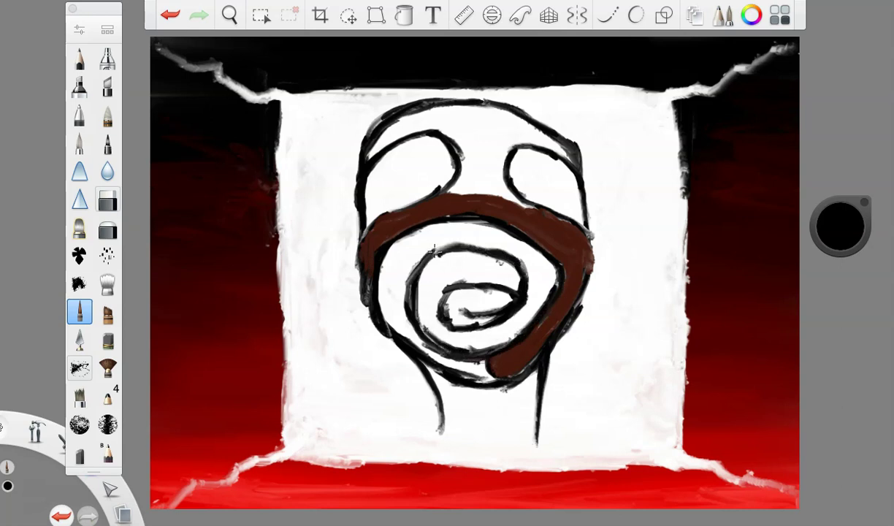
{"action": "left_click_drag", "start_coordinate": [457, 333], "coordinate": [461, 320]}
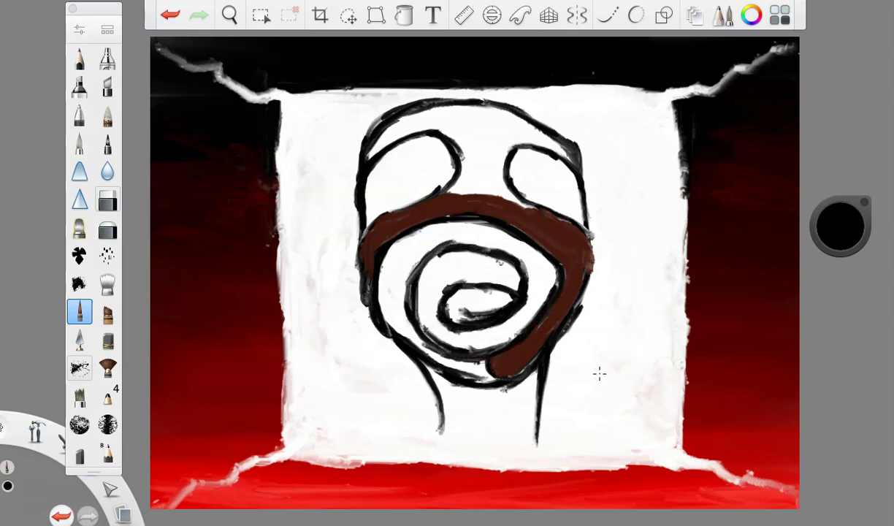
- Layer slightly lighter reddish browns over the band around the mouth with the brush at size 18.2
{"action": "left_click", "coordinate": [855, 221]}
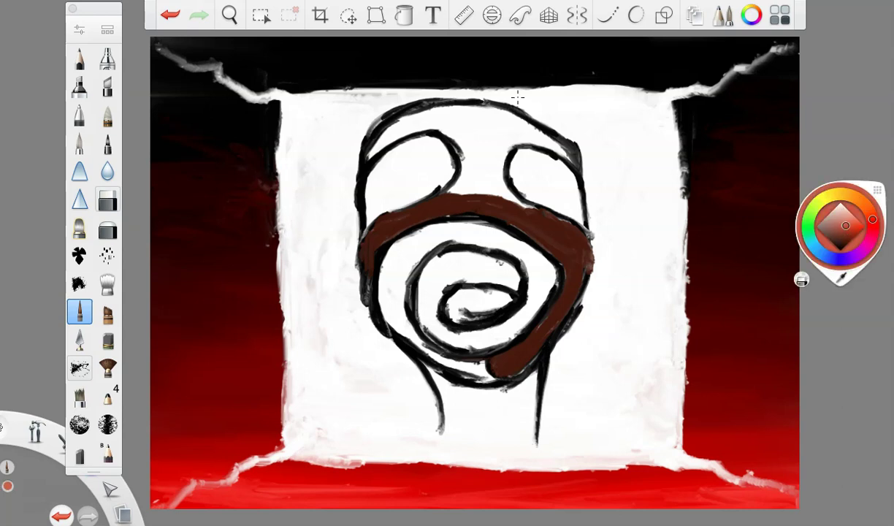
{"action": "left_click", "coordinate": [78, 29]}
{"action": "left_click_drag", "start_coordinate": [179, 248], "coordinate": [173, 246]}
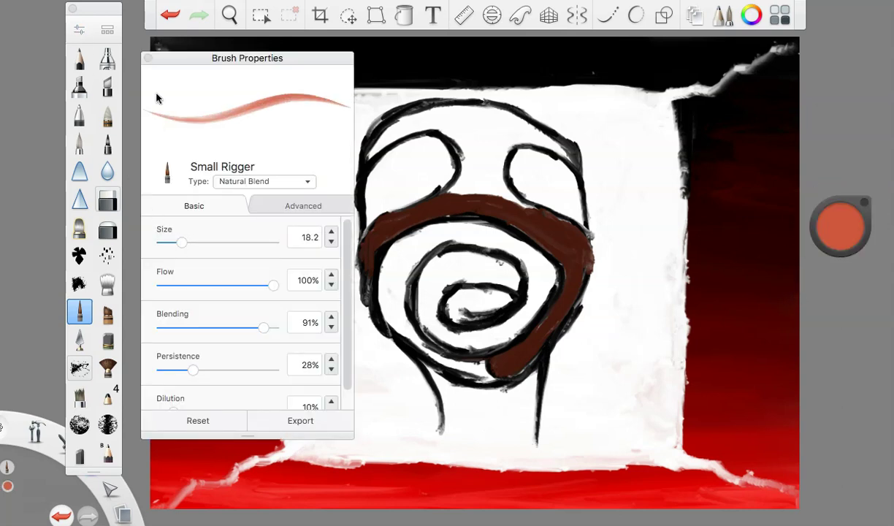
{"action": "left_click_drag", "start_coordinate": [847, 213], "coordinate": [836, 343]}
{"action": "left_click_drag", "start_coordinate": [373, 251], "coordinate": [509, 212]}
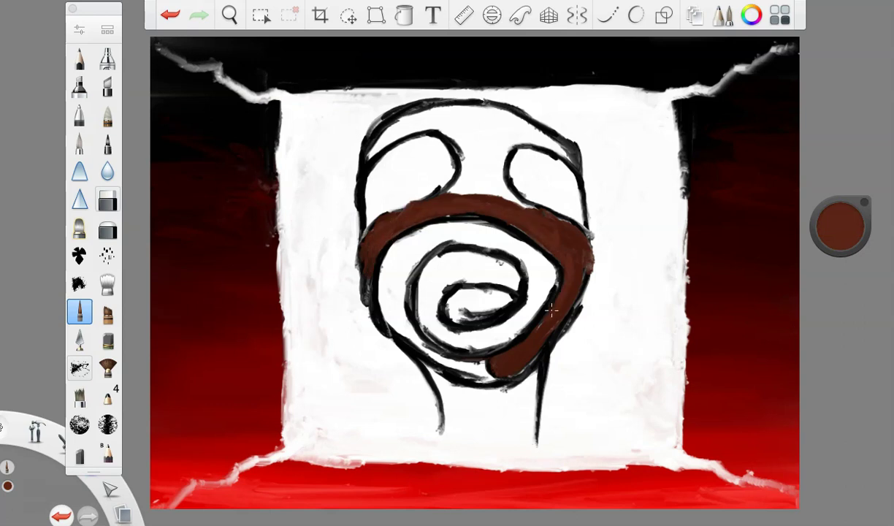
{"action": "left_click_drag", "start_coordinate": [839, 227], "coordinate": [843, 175]}
{"action": "mouse_move", "coordinate": [367, 261]}
{"action": "left_mouse_down"}
{"action": "mouse_move", "coordinate": [425, 218]}
{"action": "mouse_move", "coordinate": [395, 225]}
{"action": "mouse_move", "coordinate": [470, 204]}
{"action": "mouse_move", "coordinate": [540, 244]}
{"action": "mouse_move", "coordinate": [565, 270]}
{"action": "mouse_move", "coordinate": [509, 358]}
{"action": "left_mouse_up"}
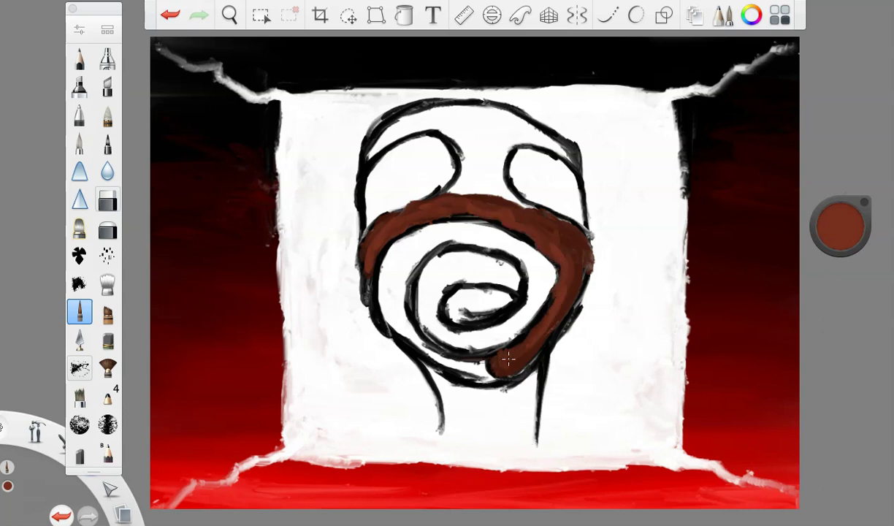
{"action": "left_click_drag", "start_coordinate": [573, 247], "coordinate": [555, 231]}
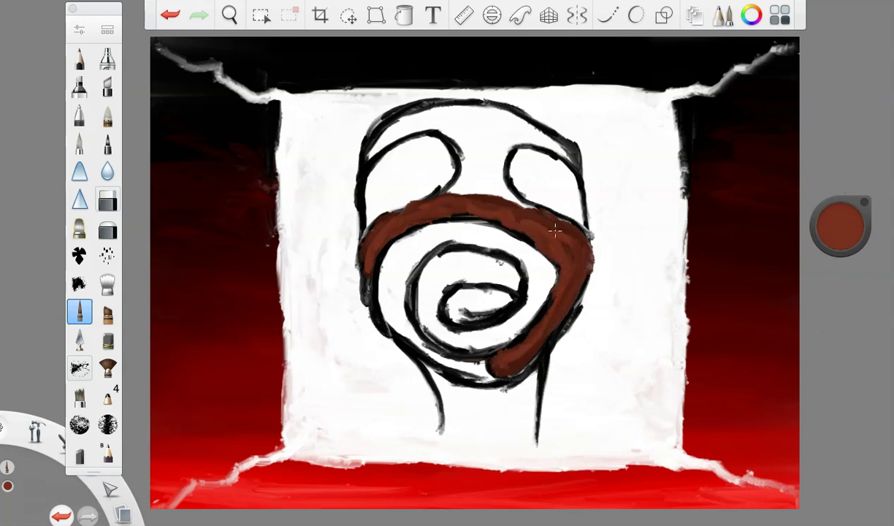
- Add bright orange-brown highlight strokes along the band above and beside the mouth
{"action": "left_click_drag", "start_coordinate": [825, 241], "coordinate": [825, 216]}
{"action": "left_click_drag", "start_coordinate": [503, 210], "coordinate": [563, 242]}
{"action": "mouse_move", "coordinate": [453, 204]}
{"action": "left_mouse_down"}
{"action": "mouse_move", "coordinate": [376, 235]}
{"action": "mouse_move", "coordinate": [367, 255]}
{"action": "left_mouse_up"}
{"action": "mouse_move", "coordinate": [544, 219]}
{"action": "left_mouse_down"}
{"action": "mouse_move", "coordinate": [564, 295]}
{"action": "mouse_move", "coordinate": [486, 358]}
{"action": "mouse_move", "coordinate": [549, 251]}
{"action": "left_mouse_up"}
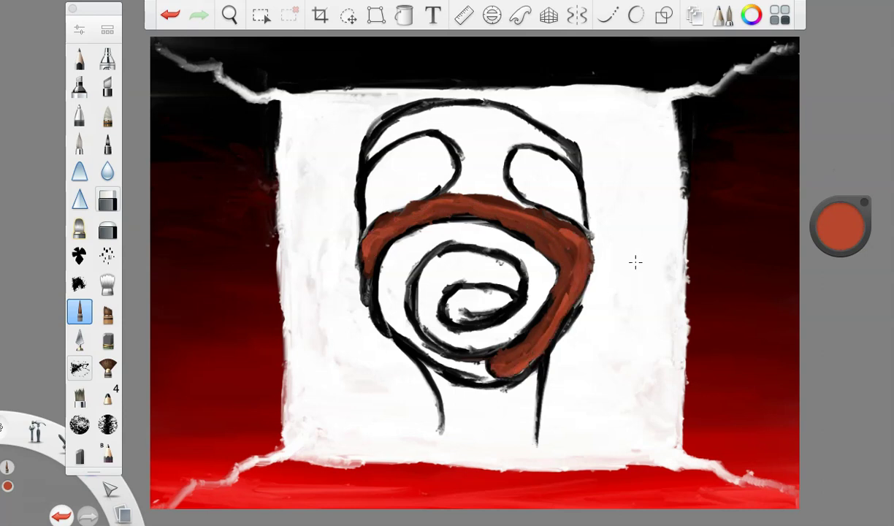
- Paint the nose bridge and forehead around the eye sockets in orange, lowering the brush's persistence
{"action": "left_click", "coordinate": [836, 245]}
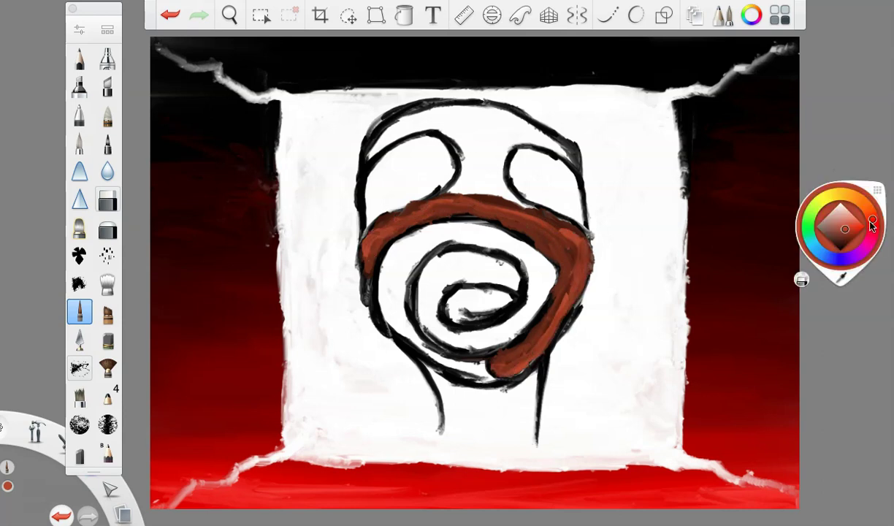
{"action": "left_click", "coordinate": [848, 223]}
{"action": "mouse_move", "coordinate": [512, 203]}
{"action": "left_mouse_down"}
{"action": "mouse_move", "coordinate": [455, 188]}
{"action": "mouse_move", "coordinate": [467, 173]}
{"action": "mouse_move", "coordinate": [470, 185]}
{"action": "mouse_move", "coordinate": [490, 168]}
{"action": "mouse_move", "coordinate": [508, 199]}
{"action": "mouse_move", "coordinate": [479, 177]}
{"action": "mouse_move", "coordinate": [504, 197]}
{"action": "mouse_move", "coordinate": [494, 205]}
{"action": "mouse_move", "coordinate": [499, 186]}
{"action": "mouse_move", "coordinate": [513, 203]}
{"action": "left_mouse_up"}
{"action": "left_click", "coordinate": [79, 30]}
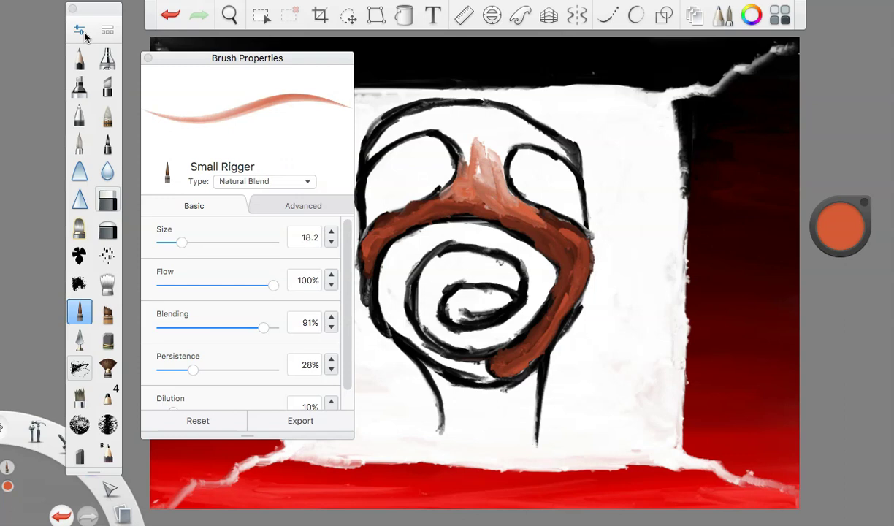
{"action": "left_click", "coordinate": [175, 371]}
{"action": "left_click", "coordinate": [148, 58]}
{"action": "mouse_move", "coordinate": [496, 177]}
{"action": "left_mouse_down"}
{"action": "mouse_move", "coordinate": [504, 133]}
{"action": "mouse_move", "coordinate": [522, 137]}
{"action": "mouse_move", "coordinate": [511, 128]}
{"action": "mouse_move", "coordinate": [475, 172]}
{"action": "mouse_move", "coordinate": [496, 118]}
{"action": "mouse_move", "coordinate": [420, 106]}
{"action": "mouse_move", "coordinate": [365, 149]}
{"action": "mouse_move", "coordinate": [422, 111]}
{"action": "mouse_move", "coordinate": [392, 106]}
{"action": "mouse_move", "coordinate": [473, 134]}
{"action": "mouse_move", "coordinate": [474, 178]}
{"action": "left_mouse_up"}
{"action": "mouse_move", "coordinate": [481, 111]}
{"action": "left_mouse_down"}
{"action": "mouse_move", "coordinate": [427, 116]}
{"action": "mouse_move", "coordinate": [384, 167]}
{"action": "left_mouse_up"}
- Shade the forehead, nose bridge and right cheek band with a darker orange-brown
{"action": "left_click_drag", "start_coordinate": [840, 227], "coordinate": [840, 260]}
{"action": "mouse_move", "coordinate": [454, 117]}
{"action": "left_mouse_down"}
{"action": "mouse_move", "coordinate": [499, 141]}
{"action": "mouse_move", "coordinate": [548, 141]}
{"action": "mouse_move", "coordinate": [463, 115]}
{"action": "mouse_move", "coordinate": [494, 142]}
{"action": "mouse_move", "coordinate": [456, 204]}
{"action": "mouse_move", "coordinate": [454, 196]}
{"action": "mouse_move", "coordinate": [529, 234]}
{"action": "left_mouse_up"}
{"action": "left_click_drag", "start_coordinate": [563, 304], "coordinate": [511, 350]}
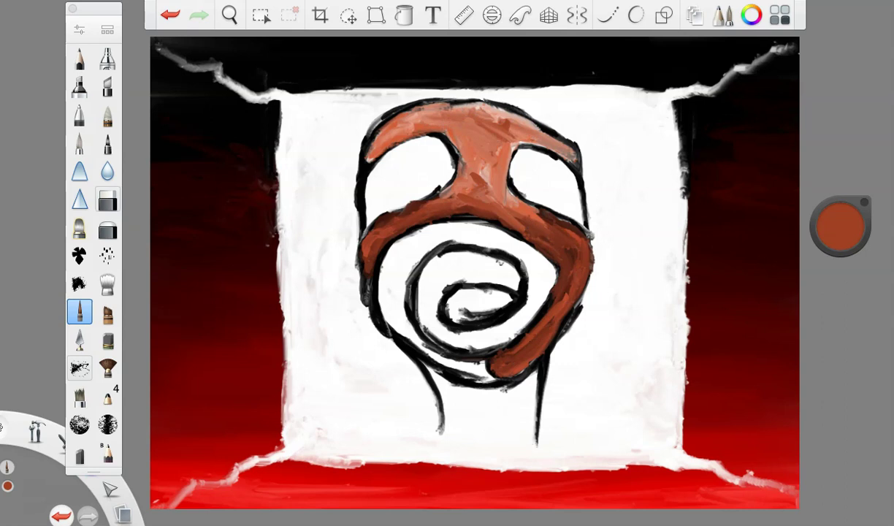
- Pick a deep red and fill the outer ring of the spiral mouth
{"action": "left_click", "coordinate": [840, 226]}
{"action": "left_click", "coordinate": [877, 228]}
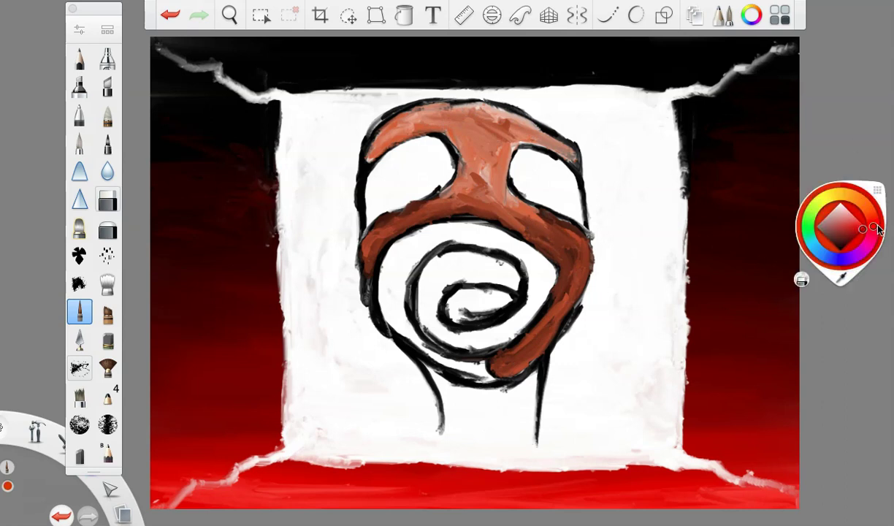
{"action": "left_click", "coordinate": [839, 241]}
{"action": "left_click", "coordinate": [853, 238]}
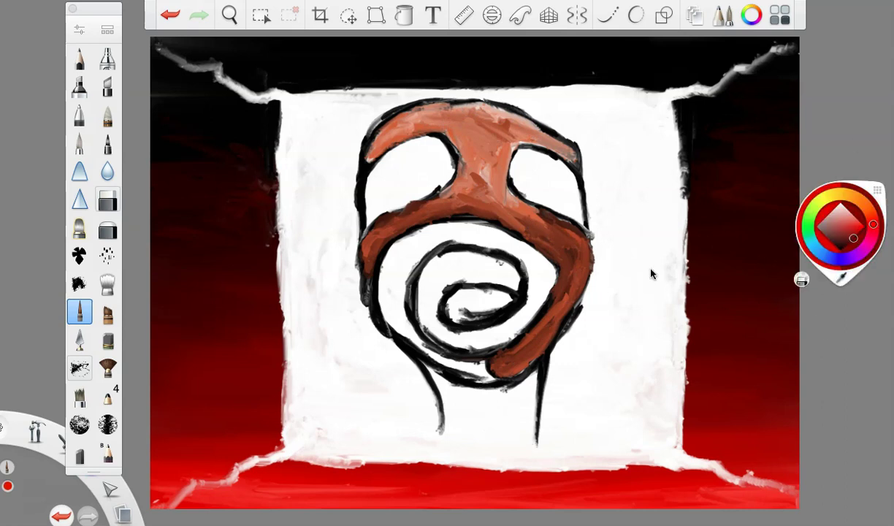
{"action": "left_click_drag", "start_coordinate": [489, 379], "coordinate": [391, 329]}
{"action": "key", "text": "ctrl+z"}
{"action": "mouse_move", "coordinate": [449, 351]}
{"action": "left_mouse_down"}
{"action": "mouse_move", "coordinate": [473, 366]}
{"action": "mouse_move", "coordinate": [383, 325]}
{"action": "mouse_move", "coordinate": [368, 292]}
{"action": "mouse_move", "coordinate": [372, 274]}
{"action": "mouse_move", "coordinate": [413, 333]}
{"action": "mouse_move", "coordinate": [409, 281]}
{"action": "mouse_move", "coordinate": [378, 244]}
{"action": "mouse_move", "coordinate": [404, 274]}
{"action": "mouse_move", "coordinate": [424, 221]}
{"action": "left_mouse_up"}
{"action": "mouse_move", "coordinate": [376, 253]}
{"action": "left_mouse_down"}
{"action": "mouse_move", "coordinate": [418, 217]}
{"action": "mouse_move", "coordinate": [491, 222]}
{"action": "mouse_move", "coordinate": [409, 219]}
{"action": "mouse_move", "coordinate": [387, 296]}
{"action": "mouse_move", "coordinate": [438, 215]}
{"action": "mouse_move", "coordinate": [454, 241]}
{"action": "mouse_move", "coordinate": [485, 223]}
{"action": "mouse_move", "coordinate": [450, 241]}
{"action": "mouse_move", "coordinate": [521, 248]}
{"action": "mouse_move", "coordinate": [431, 232]}
{"action": "mouse_move", "coordinate": [507, 237]}
{"action": "mouse_move", "coordinate": [511, 269]}
{"action": "mouse_move", "coordinate": [546, 291]}
{"action": "mouse_move", "coordinate": [528, 313]}
{"action": "left_mouse_up"}
- Fill the inner coil of the spiral mouth with the same deep red, leaving the centre opening white
{"action": "left_click_drag", "start_coordinate": [534, 299], "coordinate": [500, 354]}
{"action": "key", "text": "ctrl+z"}
{"action": "mouse_move", "coordinate": [538, 276]}
{"action": "left_mouse_down"}
{"action": "mouse_move", "coordinate": [467, 337]}
{"action": "mouse_move", "coordinate": [427, 328]}
{"action": "mouse_move", "coordinate": [496, 299]}
{"action": "mouse_move", "coordinate": [502, 323]}
{"action": "mouse_move", "coordinate": [409, 318]}
{"action": "mouse_move", "coordinate": [427, 292]}
{"action": "left_mouse_up"}
{"action": "mouse_move", "coordinate": [525, 261]}
{"action": "left_mouse_down"}
{"action": "mouse_move", "coordinate": [398, 237]}
{"action": "mouse_move", "coordinate": [467, 219]}
{"action": "left_mouse_up"}
{"action": "mouse_move", "coordinate": [451, 265]}
{"action": "left_mouse_down"}
{"action": "mouse_move", "coordinate": [431, 316]}
{"action": "mouse_move", "coordinate": [412, 316]}
{"action": "mouse_move", "coordinate": [403, 271]}
{"action": "mouse_move", "coordinate": [420, 325]}
{"action": "mouse_move", "coordinate": [458, 252]}
{"action": "mouse_move", "coordinate": [413, 270]}
{"action": "mouse_move", "coordinate": [496, 263]}
{"action": "mouse_move", "coordinate": [513, 276]}
{"action": "left_mouse_up"}
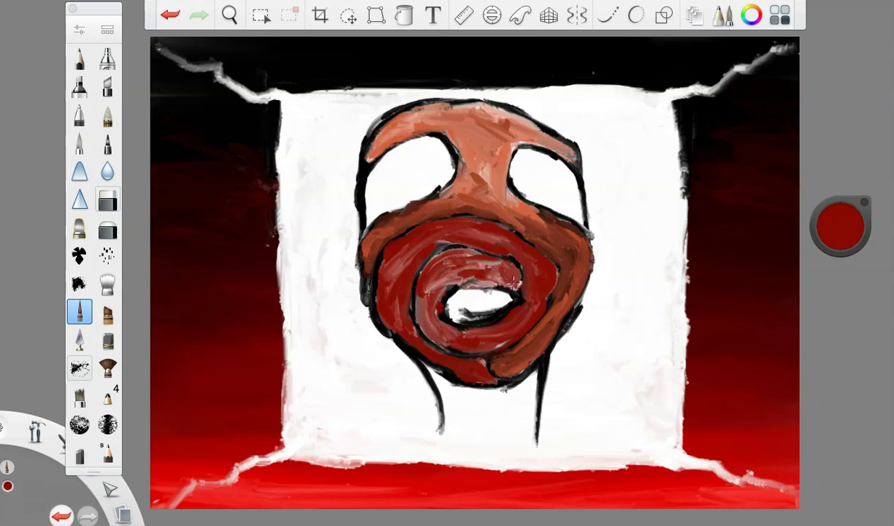
- Brush brighter red strokes over the outer and inner coils of the mouth
{"action": "left_click_drag", "start_coordinate": [839, 227], "coordinate": [840, 204]}
{"action": "mouse_move", "coordinate": [380, 281]}
{"action": "left_mouse_down"}
{"action": "mouse_move", "coordinate": [369, 256]}
{"action": "mouse_move", "coordinate": [470, 230]}
{"action": "left_mouse_up"}
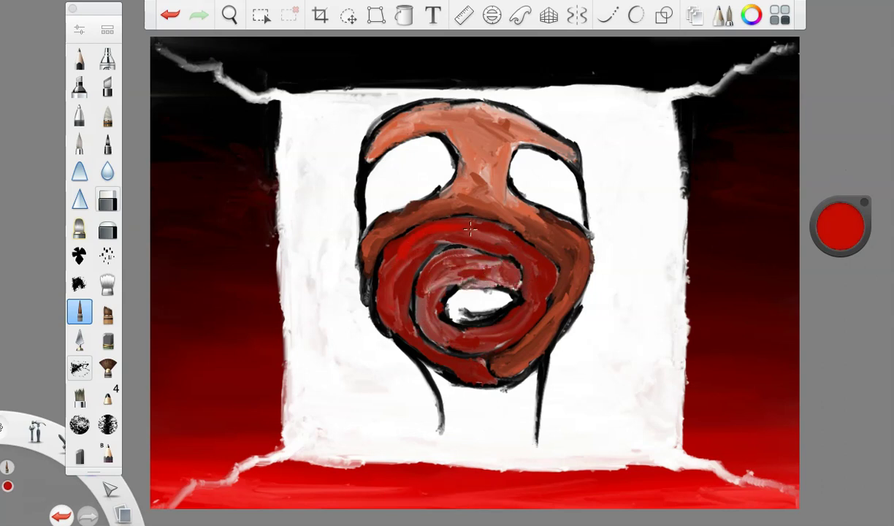
{"action": "mouse_move", "coordinate": [400, 283]}
{"action": "left_mouse_down"}
{"action": "mouse_move", "coordinate": [431, 354]}
{"action": "mouse_move", "coordinate": [365, 292]}
{"action": "left_mouse_up"}
{"action": "mouse_move", "coordinate": [492, 234]}
{"action": "left_mouse_down"}
{"action": "mouse_move", "coordinate": [516, 333]}
{"action": "mouse_move", "coordinate": [525, 280]}
{"action": "mouse_move", "coordinate": [425, 288]}
{"action": "left_mouse_up"}
- Shade the mouth coils with darker red and fill the central opening with black
{"action": "left_click_drag", "start_coordinate": [839, 226], "coordinate": [839, 347]}
{"action": "mouse_move", "coordinate": [496, 376]}
{"action": "left_mouse_down"}
{"action": "mouse_move", "coordinate": [420, 350]}
{"action": "mouse_move", "coordinate": [362, 292]}
{"action": "mouse_move", "coordinate": [453, 225]}
{"action": "mouse_move", "coordinate": [522, 249]}
{"action": "mouse_move", "coordinate": [520, 296]}
{"action": "mouse_move", "coordinate": [460, 336]}
{"action": "mouse_move", "coordinate": [442, 340]}
{"action": "mouse_move", "coordinate": [419, 294]}
{"action": "mouse_move", "coordinate": [509, 347]}
{"action": "left_mouse_up"}
{"action": "mouse_move", "coordinate": [399, 290]}
{"action": "left_mouse_down"}
{"action": "mouse_move", "coordinate": [416, 248]}
{"action": "mouse_move", "coordinate": [482, 247]}
{"action": "mouse_move", "coordinate": [517, 270]}
{"action": "left_mouse_up"}
{"action": "left_click_drag", "start_coordinate": [840, 227], "coordinate": [825, 394]}
{"action": "mouse_move", "coordinate": [486, 278]}
{"action": "left_mouse_down"}
{"action": "mouse_move", "coordinate": [454, 316]}
{"action": "mouse_move", "coordinate": [438, 288]}
{"action": "mouse_move", "coordinate": [471, 281]}
{"action": "mouse_move", "coordinate": [496, 288]}
{"action": "mouse_move", "coordinate": [453, 295]}
{"action": "left_mouse_up"}
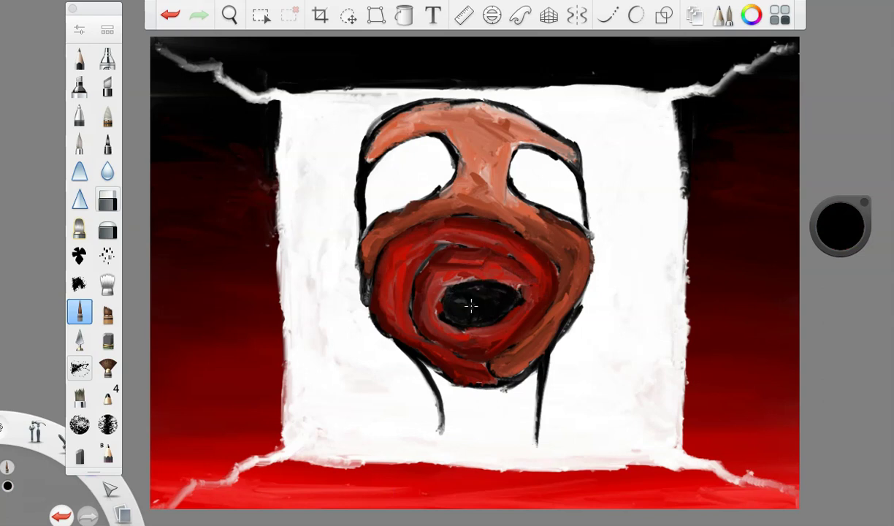
- Add vivid red and lighter red highlights along the coils of the spiral mouth
{"action": "mouse_move", "coordinate": [840, 226]}
{"action": "left_mouse_down"}
{"action": "mouse_move", "coordinate": [810, 216]}
{"action": "mouse_move", "coordinate": [833, 222]}
{"action": "left_mouse_up"}
{"action": "mouse_move", "coordinate": [451, 350]}
{"action": "left_mouse_down"}
{"action": "mouse_move", "coordinate": [399, 324]}
{"action": "mouse_move", "coordinate": [407, 277]}
{"action": "left_mouse_up"}
{"action": "mouse_move", "coordinate": [503, 252]}
{"action": "left_mouse_down"}
{"action": "mouse_move", "coordinate": [511, 317]}
{"action": "mouse_move", "coordinate": [425, 279]}
{"action": "left_mouse_up"}
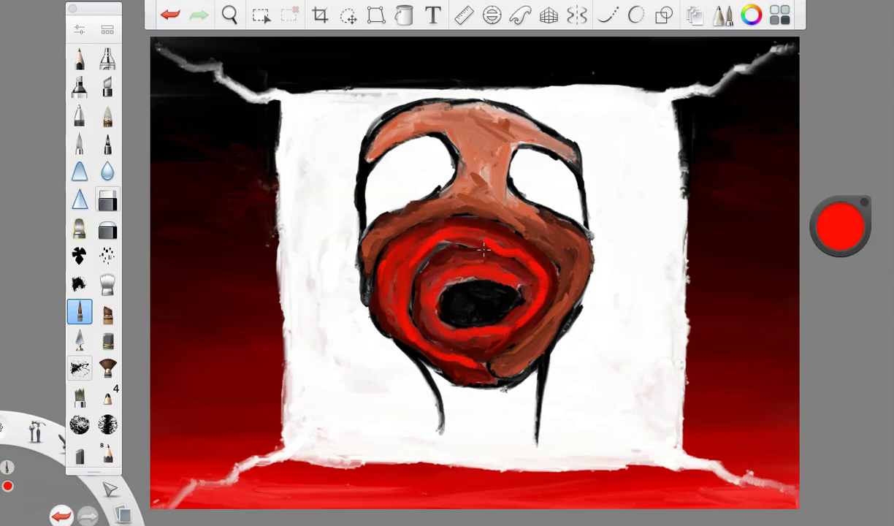
{"action": "left_click_drag", "start_coordinate": [840, 226], "coordinate": [832, 168]}
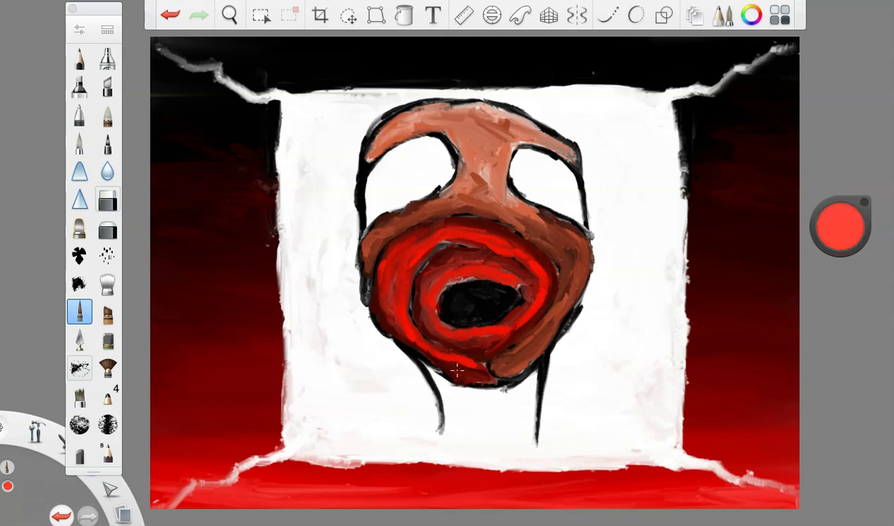
{"action": "left_click_drag", "start_coordinate": [459, 359], "coordinate": [391, 285]}
{"action": "mouse_move", "coordinate": [473, 272]}
{"action": "left_mouse_down"}
{"action": "mouse_move", "coordinate": [414, 263]}
{"action": "mouse_move", "coordinate": [466, 330]}
{"action": "mouse_move", "coordinate": [525, 265]}
{"action": "mouse_move", "coordinate": [511, 243]}
{"action": "left_mouse_up"}
- Fill both eye sockets with black using a larger brush size
{"action": "left_click_drag", "start_coordinate": [840, 215], "coordinate": [840, 252]}
{"action": "left_click", "coordinate": [840, 227]}
{"action": "left_click", "coordinate": [80, 30]}
{"action": "left_click_drag", "start_coordinate": [183, 245], "coordinate": [193, 246]}
{"action": "left_click", "coordinate": [149, 57]}
{"action": "mouse_move", "coordinate": [395, 149]}
{"action": "left_mouse_down"}
{"action": "mouse_move", "coordinate": [438, 148]}
{"action": "mouse_move", "coordinate": [412, 191]}
{"action": "mouse_move", "coordinate": [354, 222]}
{"action": "mouse_move", "coordinate": [397, 133]}
{"action": "mouse_move", "coordinate": [431, 166]}
{"action": "mouse_move", "coordinate": [440, 159]}
{"action": "mouse_move", "coordinate": [350, 212]}
{"action": "mouse_move", "coordinate": [369, 208]}
{"action": "mouse_move", "coordinate": [420, 153]}
{"action": "mouse_move", "coordinate": [374, 195]}
{"action": "mouse_move", "coordinate": [357, 157]}
{"action": "mouse_move", "coordinate": [420, 146]}
{"action": "mouse_move", "coordinate": [372, 201]}
{"action": "mouse_move", "coordinate": [410, 158]}
{"action": "mouse_move", "coordinate": [380, 175]}
{"action": "mouse_move", "coordinate": [401, 181]}
{"action": "left_mouse_up"}
{"action": "mouse_move", "coordinate": [504, 181]}
{"action": "left_mouse_down"}
{"action": "mouse_move", "coordinate": [511, 153]}
{"action": "mouse_move", "coordinate": [526, 195]}
{"action": "left_mouse_up"}
{"action": "mouse_move", "coordinate": [551, 160]}
{"action": "left_mouse_down"}
{"action": "mouse_move", "coordinate": [583, 230]}
{"action": "mouse_move", "coordinate": [551, 199]}
{"action": "mouse_move", "coordinate": [519, 188]}
{"action": "mouse_move", "coordinate": [564, 212]}
{"action": "mouse_move", "coordinate": [534, 181]}
{"action": "mouse_move", "coordinate": [558, 172]}
{"action": "mouse_move", "coordinate": [546, 173]}
{"action": "mouse_move", "coordinate": [547, 186]}
{"action": "mouse_move", "coordinate": [523, 165]}
{"action": "left_mouse_up"}
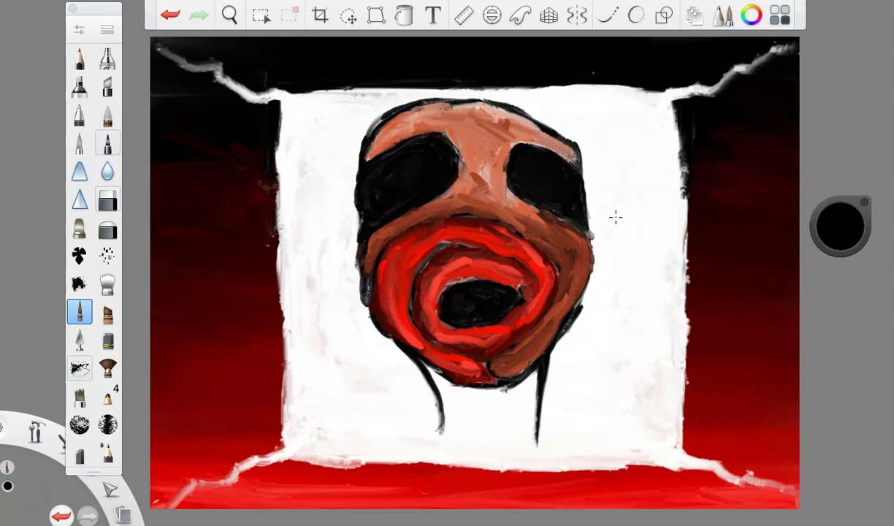
- Paint a bright blue oval eye inside each black socket
{"action": "left_click", "coordinate": [852, 221]}
{"action": "left_click", "coordinate": [806, 209]}
{"action": "left_click", "coordinate": [865, 225]}
{"action": "left_click_drag", "start_coordinate": [423, 155], "coordinate": [415, 171]}
{"action": "left_click_drag", "start_coordinate": [508, 159], "coordinate": [544, 179]}
{"action": "left_click_drag", "start_coordinate": [399, 175], "coordinate": [409, 157]}
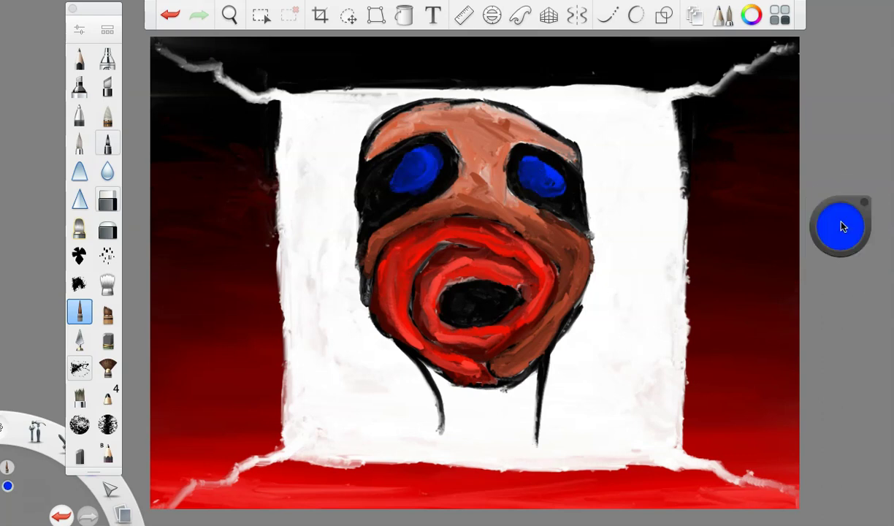
- Add a small white highlight to each blue eye with a smaller brush
{"action": "left_click_drag", "start_coordinate": [847, 225], "coordinate": [847, 153]}
{"action": "left_click", "coordinate": [79, 29]}
{"action": "left_click", "coordinate": [174, 239]}
{"action": "left_click", "coordinate": [147, 58]}
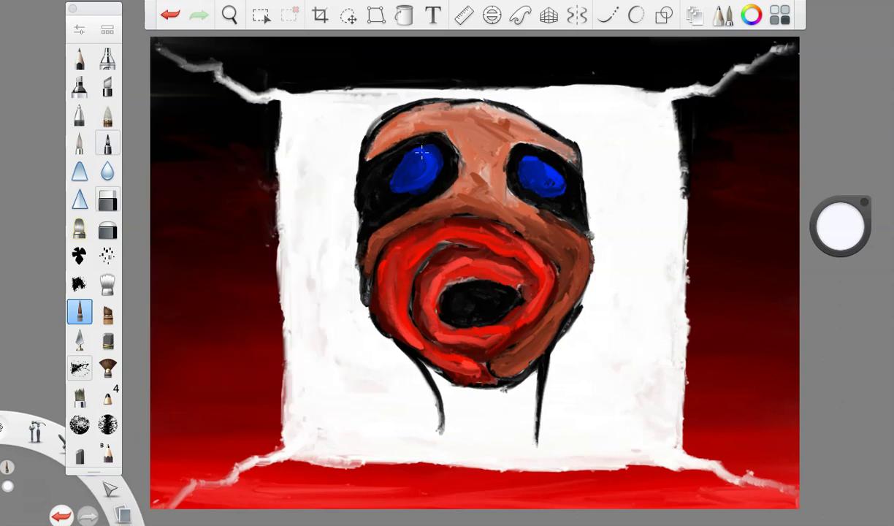
- Paint both sides of the neck in orange with a larger brush size
{"action": "left_click", "coordinate": [847, 245]}
{"action": "left_click", "coordinate": [872, 218]}
{"action": "left_click", "coordinate": [852, 227]}
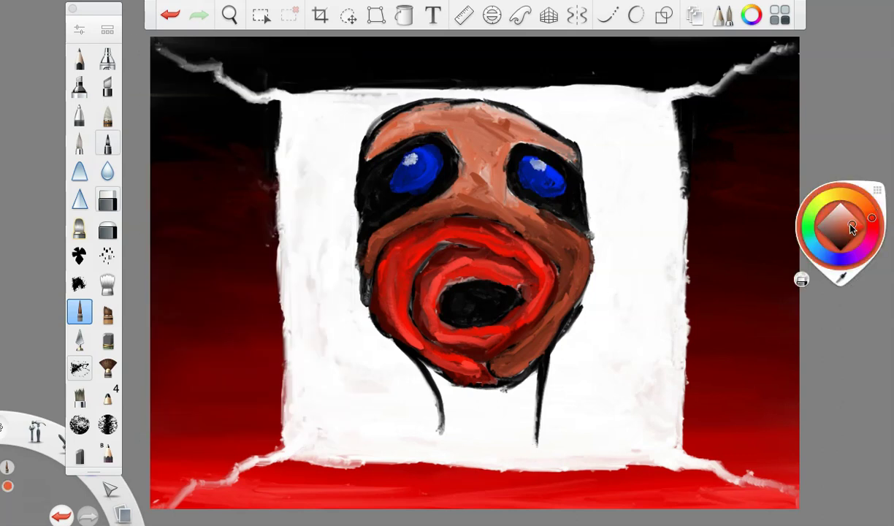
{"action": "left_click", "coordinate": [810, 319]}
{"action": "left_click", "coordinate": [79, 29]}
{"action": "left_click_drag", "start_coordinate": [163, 235], "coordinate": [169, 235]}
{"action": "left_click", "coordinate": [143, 58]}
{"action": "mouse_move", "coordinate": [425, 338]}
{"action": "left_mouse_down"}
{"action": "mouse_move", "coordinate": [422, 362]}
{"action": "mouse_move", "coordinate": [458, 395]}
{"action": "mouse_move", "coordinate": [435, 384]}
{"action": "mouse_move", "coordinate": [448, 431]}
{"action": "mouse_move", "coordinate": [445, 402]}
{"action": "mouse_move", "coordinate": [461, 412]}
{"action": "mouse_move", "coordinate": [438, 405]}
{"action": "mouse_move", "coordinate": [479, 399]}
{"action": "mouse_move", "coordinate": [435, 381]}
{"action": "mouse_move", "coordinate": [488, 395]}
{"action": "mouse_move", "coordinate": [431, 377]}
{"action": "mouse_move", "coordinate": [452, 428]}
{"action": "mouse_move", "coordinate": [482, 414]}
{"action": "mouse_move", "coordinate": [453, 439]}
{"action": "mouse_move", "coordinate": [476, 419]}
{"action": "mouse_move", "coordinate": [476, 384]}
{"action": "mouse_move", "coordinate": [459, 433]}
{"action": "left_mouse_up"}
{"action": "mouse_move", "coordinate": [537, 361]}
{"action": "left_mouse_down"}
{"action": "mouse_move", "coordinate": [530, 423]}
{"action": "mouse_move", "coordinate": [512, 406]}
{"action": "mouse_move", "coordinate": [529, 379]}
{"action": "left_mouse_up"}
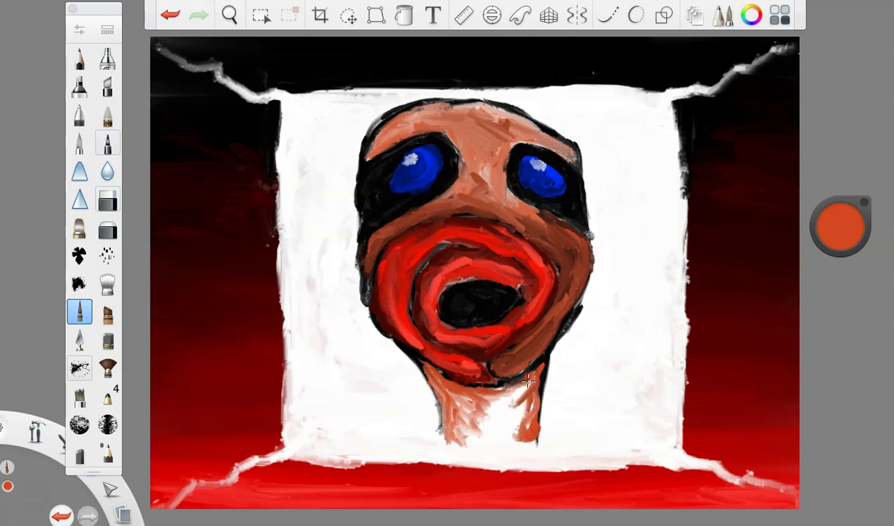
- Fill the middle of the neck and blend its lower part with light peach strokes
{"action": "left_click_drag", "start_coordinate": [496, 445], "coordinate": [504, 365]}
{"action": "left_click_drag", "start_coordinate": [841, 229], "coordinate": [850, 144]}
{"action": "mouse_move", "coordinate": [515, 406]}
{"action": "left_mouse_down"}
{"action": "mouse_move", "coordinate": [483, 423]}
{"action": "mouse_move", "coordinate": [488, 455]}
{"action": "mouse_move", "coordinate": [515, 458]}
{"action": "mouse_move", "coordinate": [469, 450]}
{"action": "mouse_move", "coordinate": [480, 471]}
{"action": "left_mouse_up"}
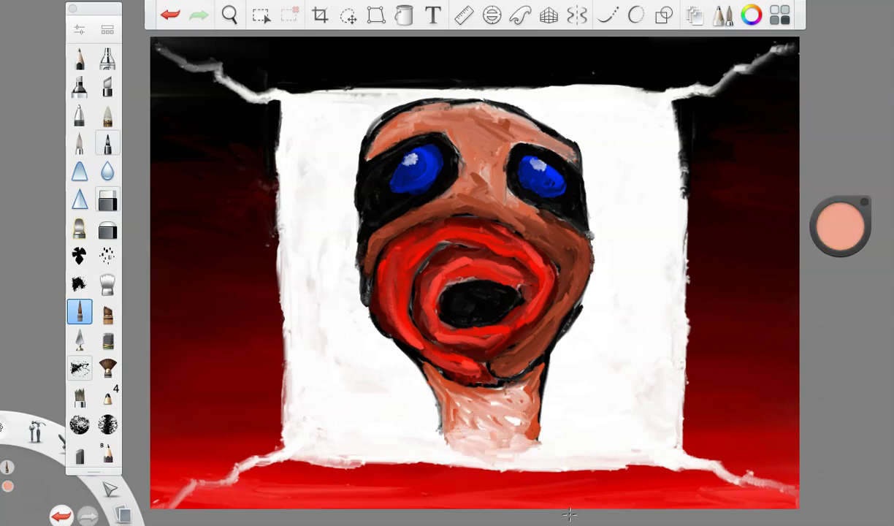
- Blend darker and brighter orange strokes down the middle of the forehead and between the eye sockets
{"action": "left_click_drag", "start_coordinate": [840, 209], "coordinate": [818, 157]}
{"action": "mouse_move", "coordinate": [459, 115]}
{"action": "left_mouse_down"}
{"action": "mouse_move", "coordinate": [548, 139]}
{"action": "mouse_move", "coordinate": [380, 139]}
{"action": "mouse_move", "coordinate": [463, 174]}
{"action": "left_mouse_up"}
{"action": "left_click_drag", "start_coordinate": [840, 219], "coordinate": [850, 281]}
{"action": "mouse_move", "coordinate": [482, 183]}
{"action": "left_mouse_down"}
{"action": "mouse_move", "coordinate": [541, 224]}
{"action": "mouse_move", "coordinate": [473, 149]}
{"action": "left_mouse_up"}
{"action": "left_click_drag", "start_coordinate": [460, 117], "coordinate": [463, 185]}
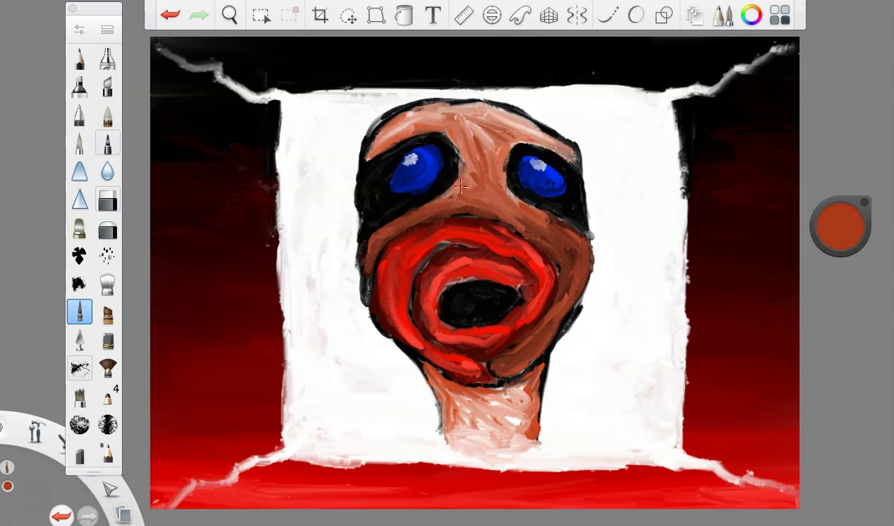
{"action": "left_click_drag", "start_coordinate": [856, 220], "coordinate": [851, 188]}
{"action": "mouse_move", "coordinate": [471, 179]}
{"action": "left_mouse_down"}
{"action": "mouse_move", "coordinate": [456, 117]}
{"action": "mouse_move", "coordinate": [467, 101]}
{"action": "left_mouse_up"}
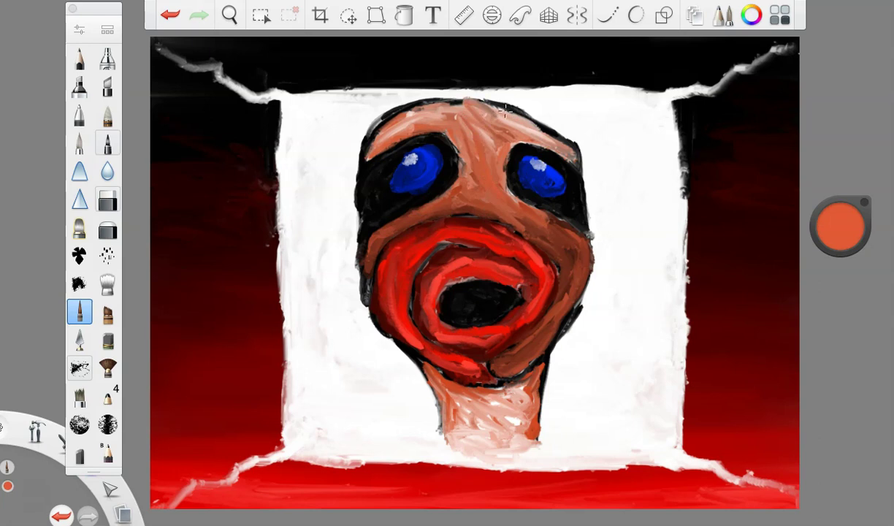
- Add lighter blue strokes to both blue eyes for a soft shine
{"action": "mouse_move", "coordinate": [833, 234]}
{"action": "left_click", "coordinate": [835, 259]}
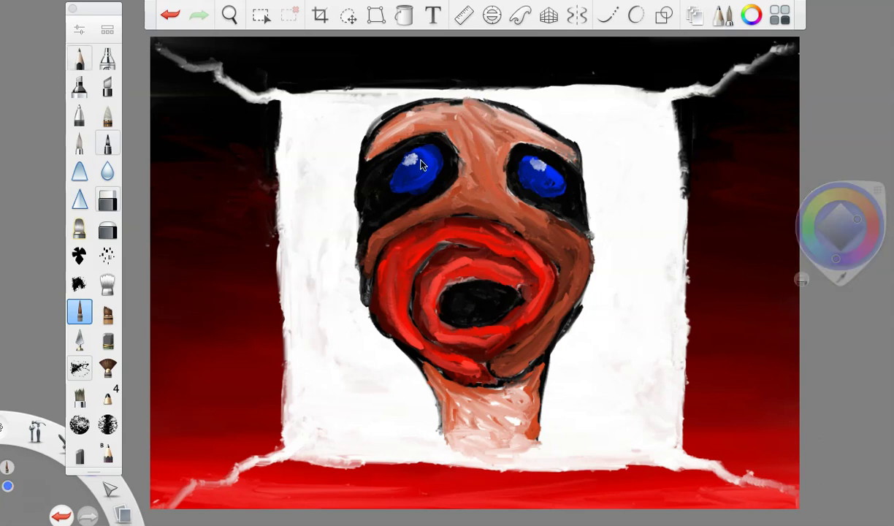
{"action": "mouse_move", "coordinate": [527, 175]}
{"action": "left_mouse_down"}
{"action": "mouse_move", "coordinate": [549, 189]}
{"action": "mouse_move", "coordinate": [540, 191]}
{"action": "left_mouse_up"}
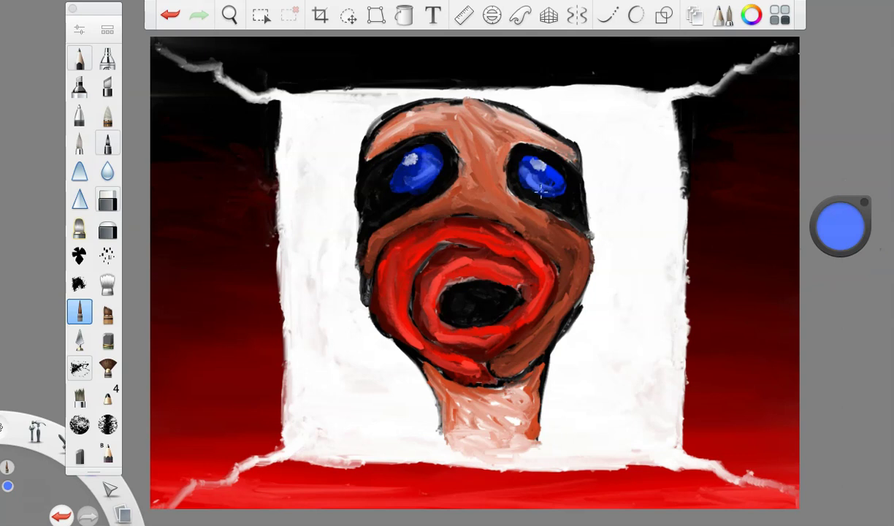
- Paint three red drips running from the black mouth opening down over the neck, varying the red between darker and brighter shades
{"action": "left_click", "coordinate": [839, 227]}
{"action": "left_click", "coordinate": [874, 227]}
{"action": "left_click_drag", "start_coordinate": [476, 301], "coordinate": [484, 436]}
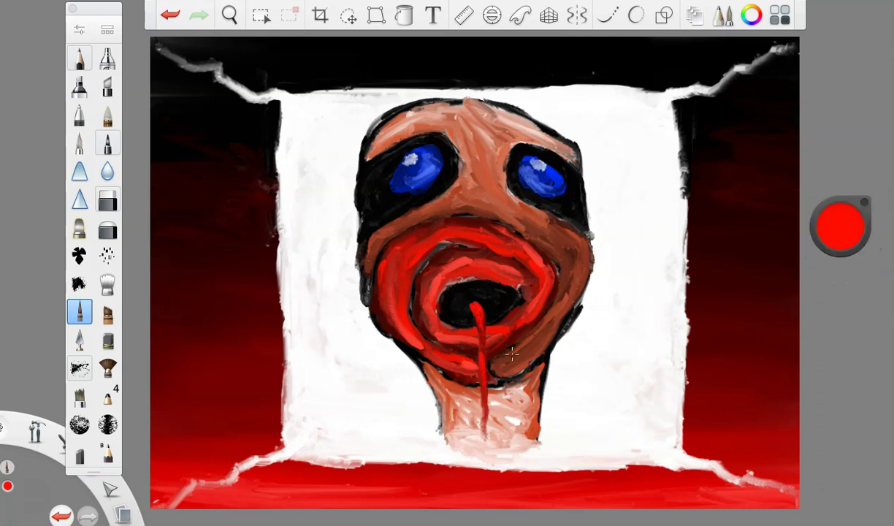
{"action": "left_click_drag", "start_coordinate": [840, 226], "coordinate": [847, 351]}
{"action": "mouse_move", "coordinate": [473, 305]}
{"action": "left_mouse_down"}
{"action": "mouse_move", "coordinate": [478, 440]}
{"action": "mouse_move", "coordinate": [452, 335]}
{"action": "mouse_move", "coordinate": [450, 442]}
{"action": "left_mouse_up"}
{"action": "left_click_drag", "start_coordinate": [497, 302], "coordinate": [506, 438]}
{"action": "mouse_move", "coordinate": [833, 219]}
{"action": "left_mouse_down"}
{"action": "mouse_move", "coordinate": [848, 129]}
{"action": "mouse_move", "coordinate": [837, 170]}
{"action": "left_mouse_up"}
{"action": "left_click_drag", "start_coordinate": [494, 298], "coordinate": [507, 427]}
{"action": "left_click_drag", "start_coordinate": [452, 307], "coordinate": [455, 401]}
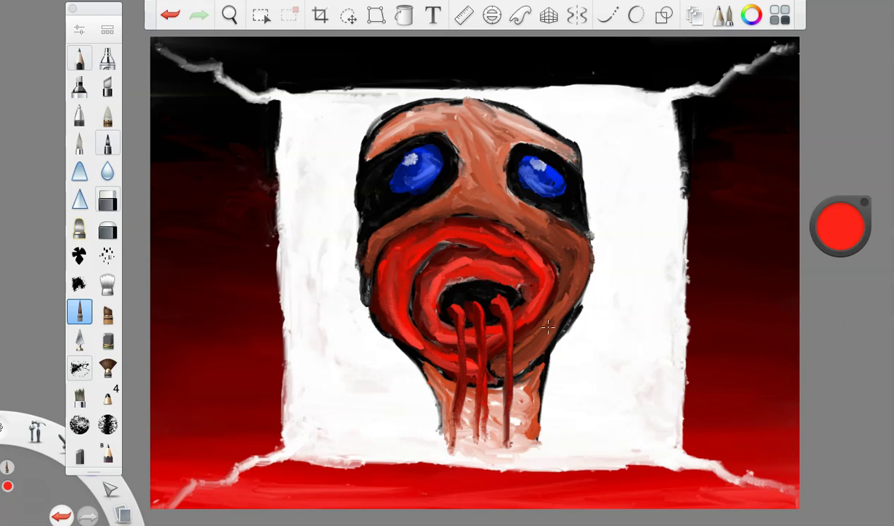
- Trace thin bright purple accent lines along the outer and inner rings of the red spiral mouth
{"action": "left_click", "coordinate": [847, 248]}
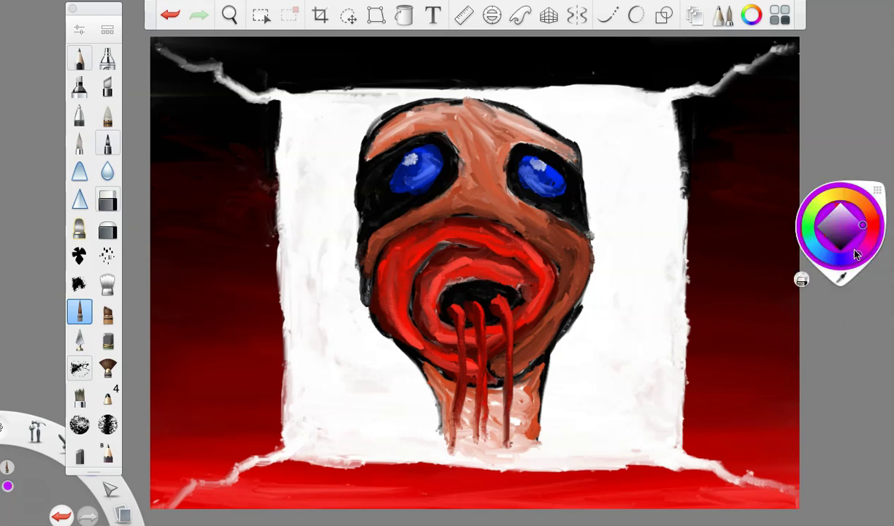
{"action": "mouse_move", "coordinate": [452, 363]}
{"action": "left_mouse_down"}
{"action": "mouse_move", "coordinate": [402, 314]}
{"action": "mouse_move", "coordinate": [403, 262]}
{"action": "left_mouse_up"}
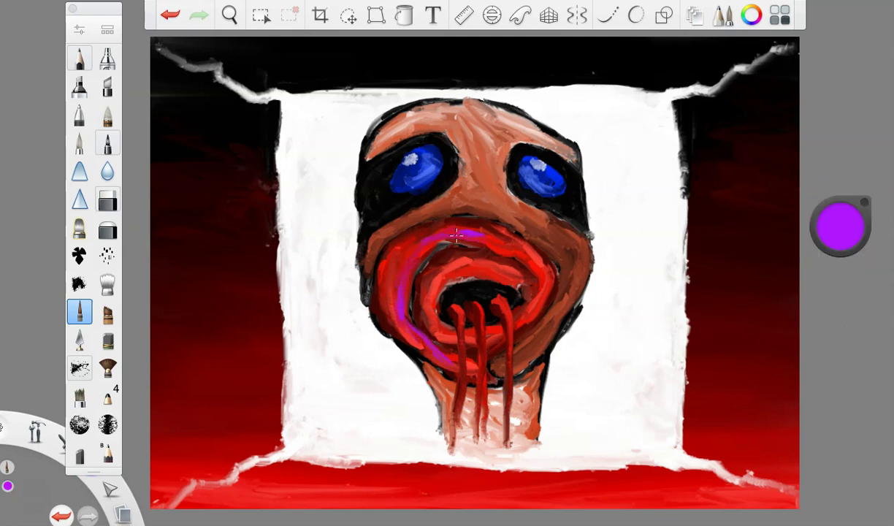
{"action": "left_click_drag", "start_coordinate": [444, 327], "coordinate": [488, 270]}
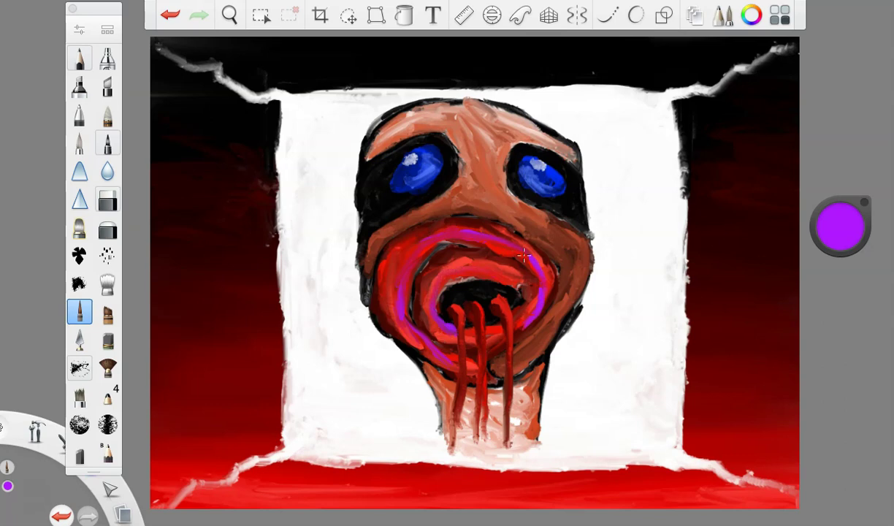